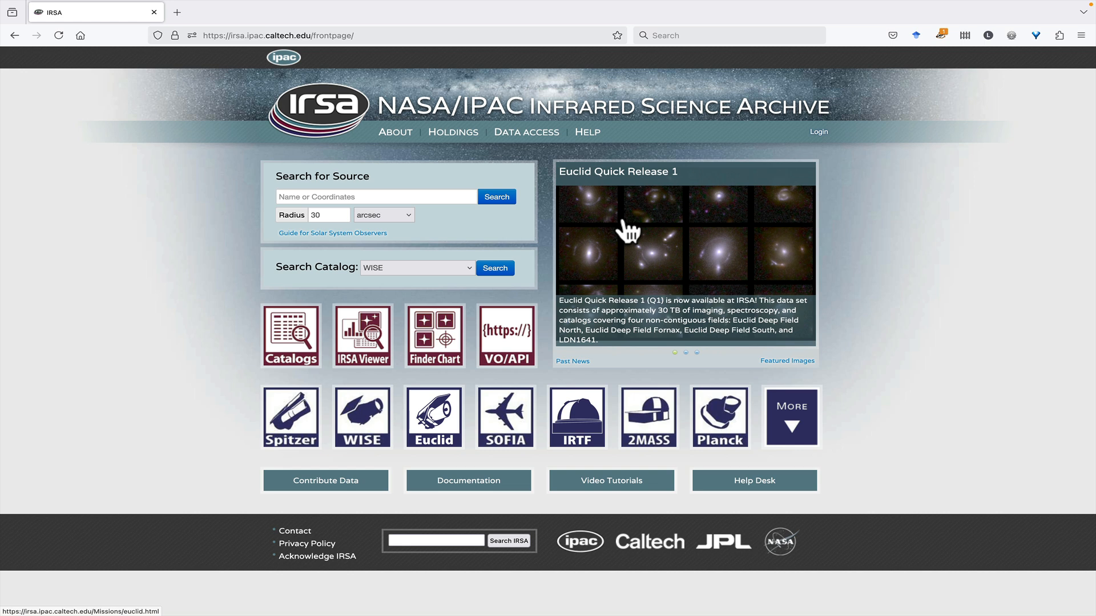
Step: Open the WISE Image Service from the IRSA front page and bring up its search by Solar System object or orbit
click(365, 427)
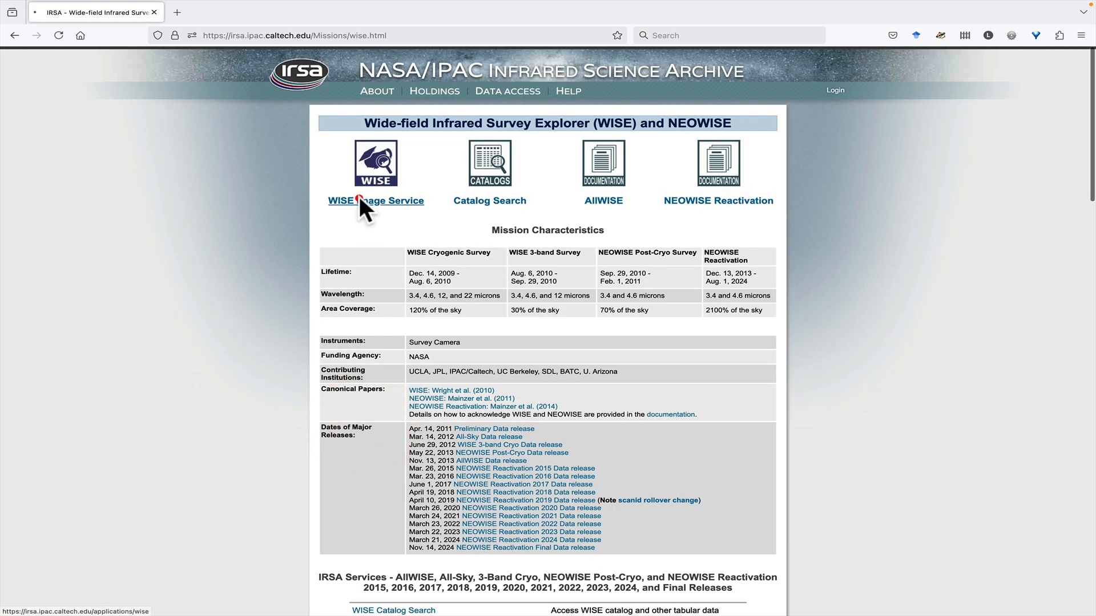
click(360, 199)
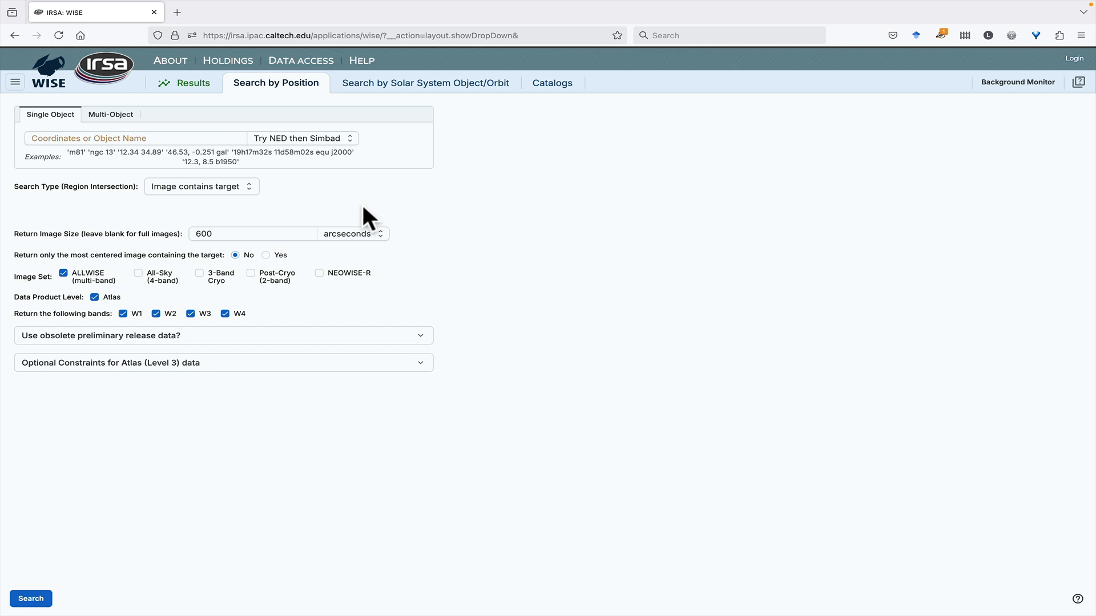
click(416, 90)
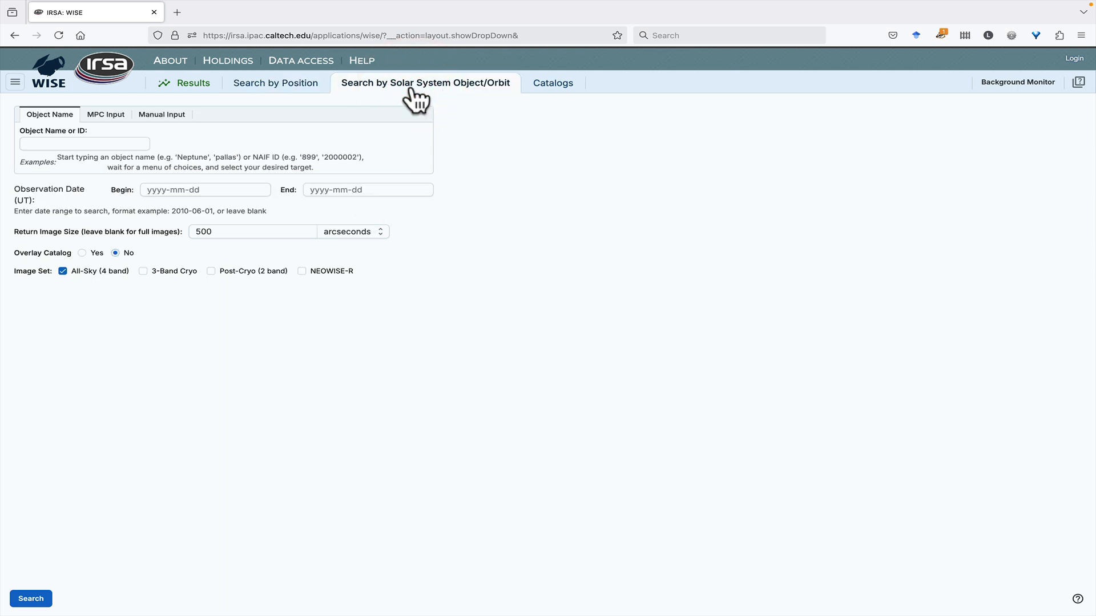
Step: Set the search target to Neptune with NAIF ID 899 from the suggested object names
click(110, 142)
text(Neptune)
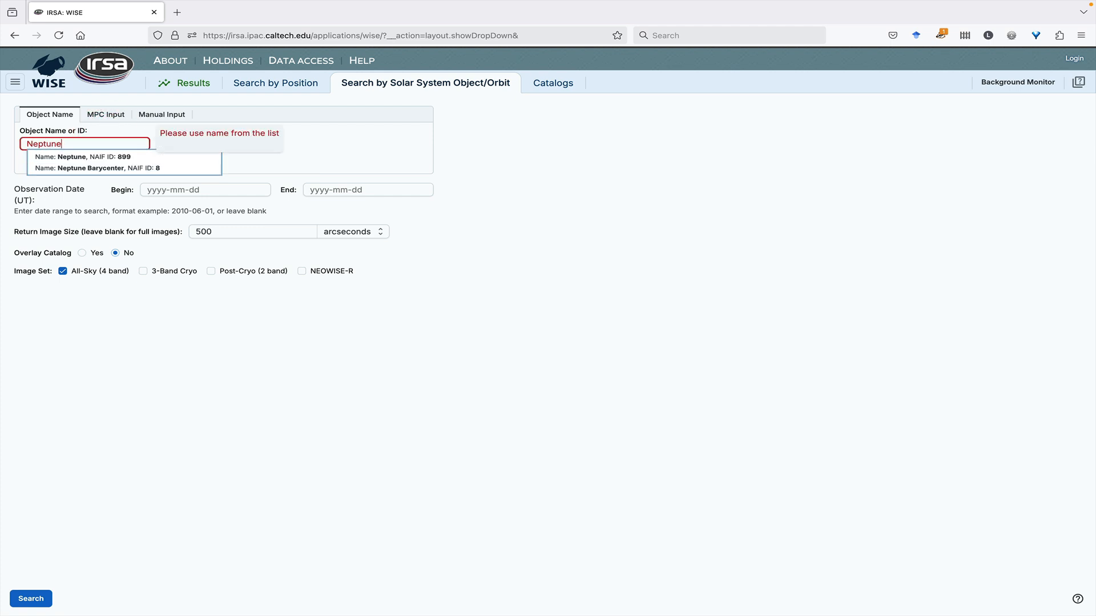
click(109, 155)
click(121, 154)
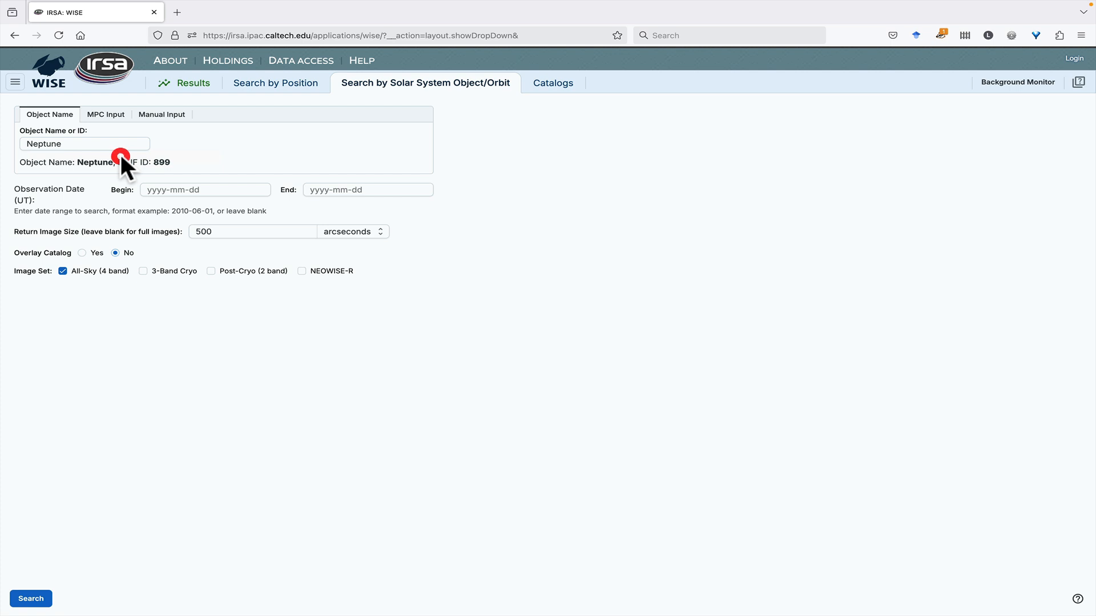
Step: Add the 3-Band Cryo, Post-Cryo (2 band) and NEOWISE-R image sets, enable the catalog overlay, and run the search
click(143, 272)
click(212, 271)
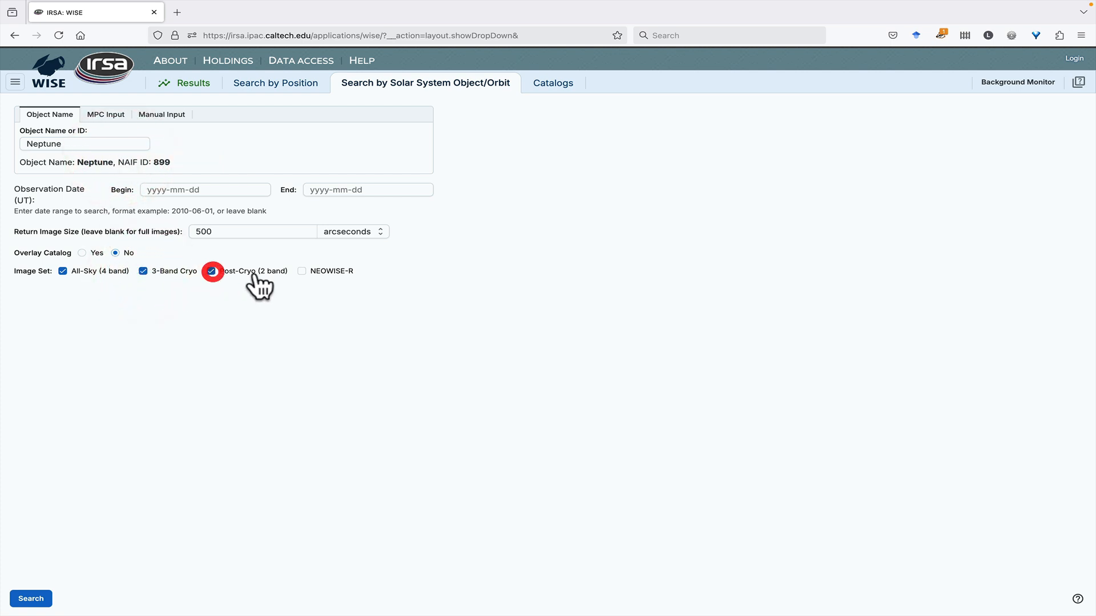
click(302, 272)
click(82, 253)
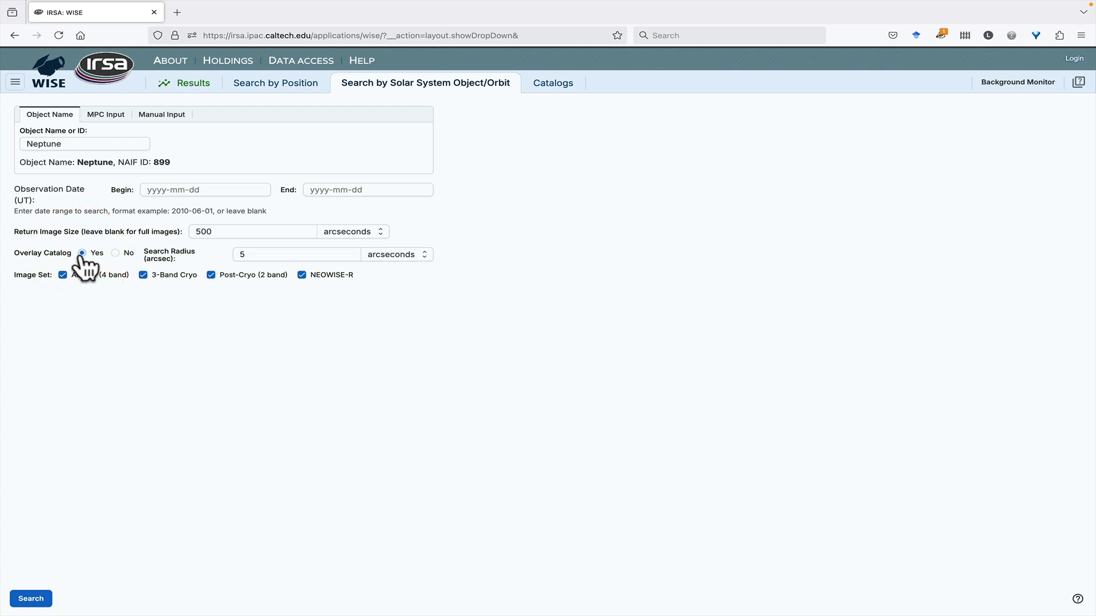
click(31, 598)
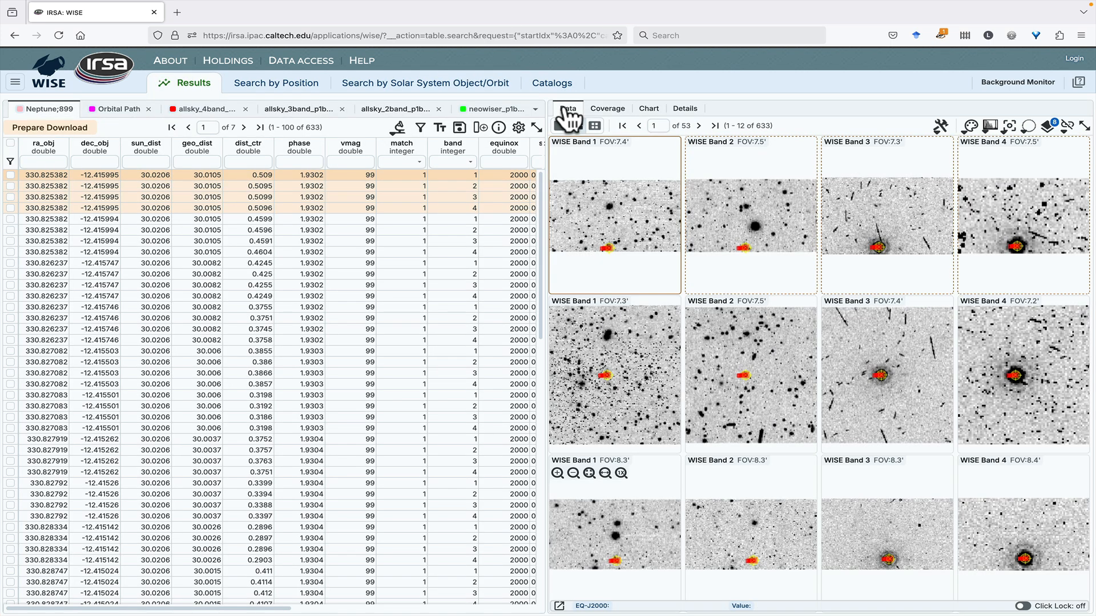
Step: Examine Neptune's orbital path in its table and close up on the sky coverage map
click(113, 111)
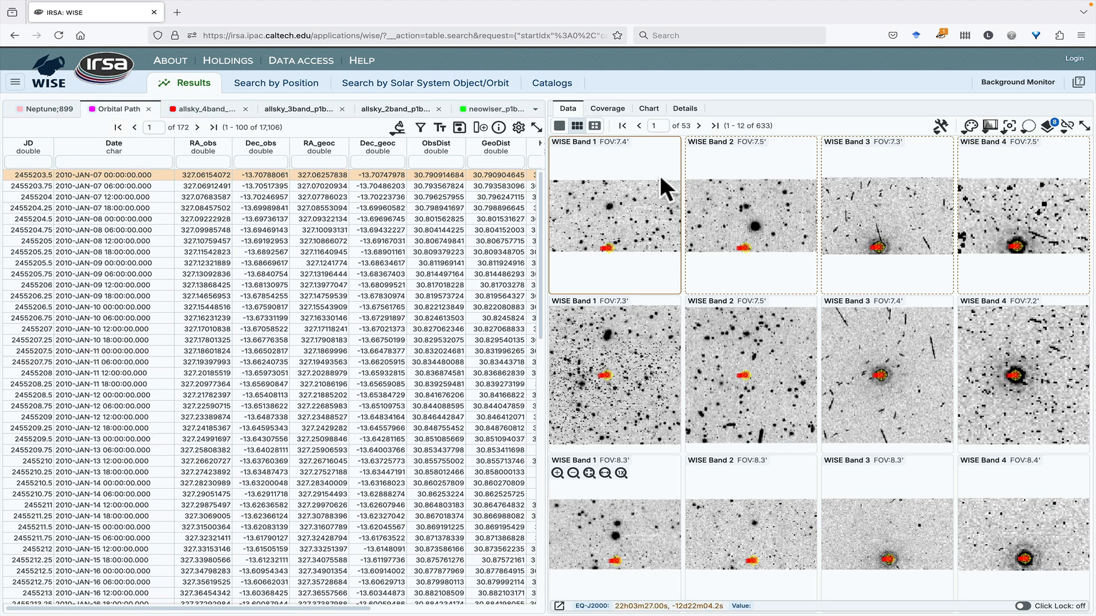
click(607, 109)
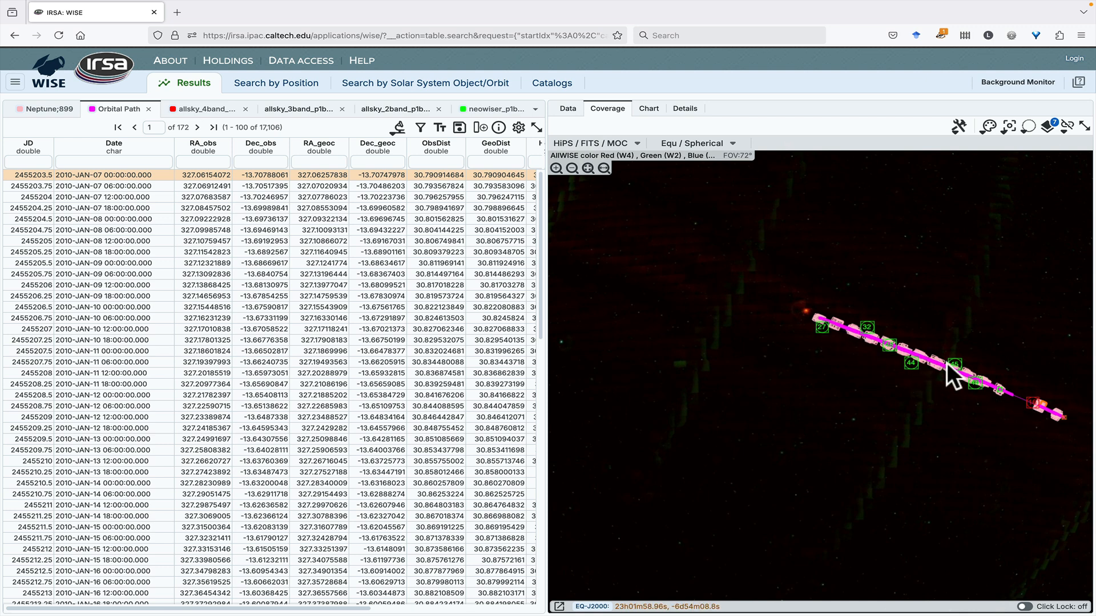
scroll(932, 364, up, 1)
scroll(932, 365, up, 3)
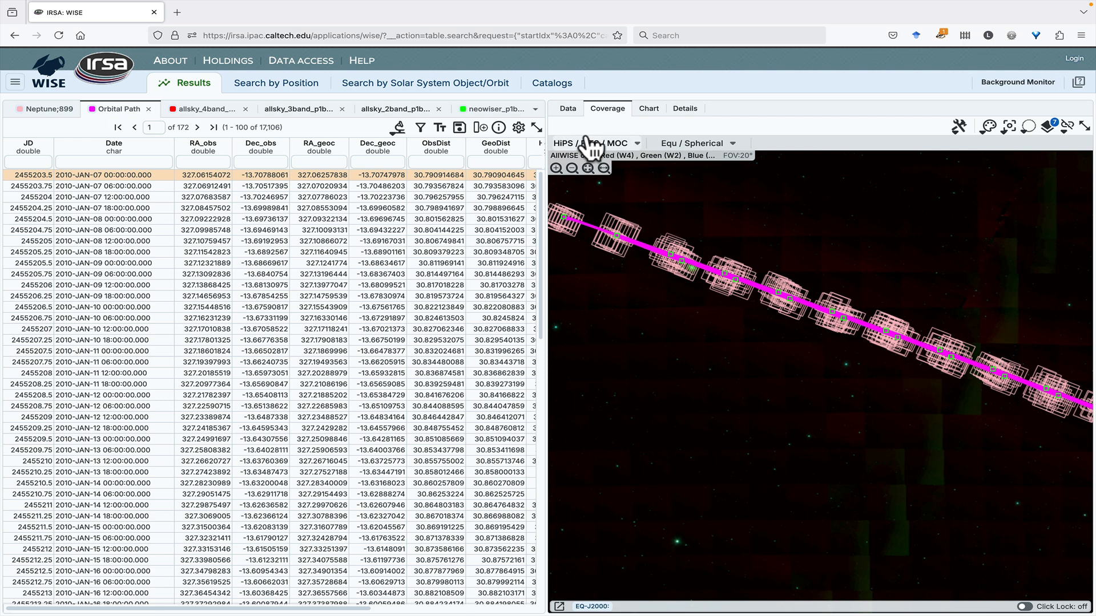
Step: Return to the image data and review the Neptune;899 table and the allsky 4-band, allsky 3-band and neowiser source tables
click(567, 109)
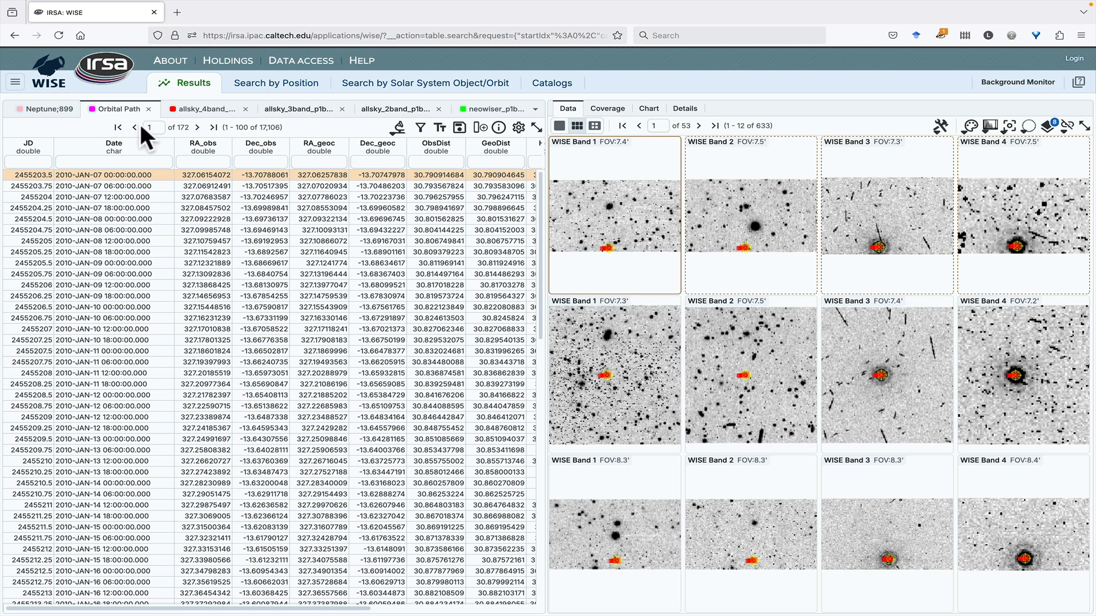
click(49, 108)
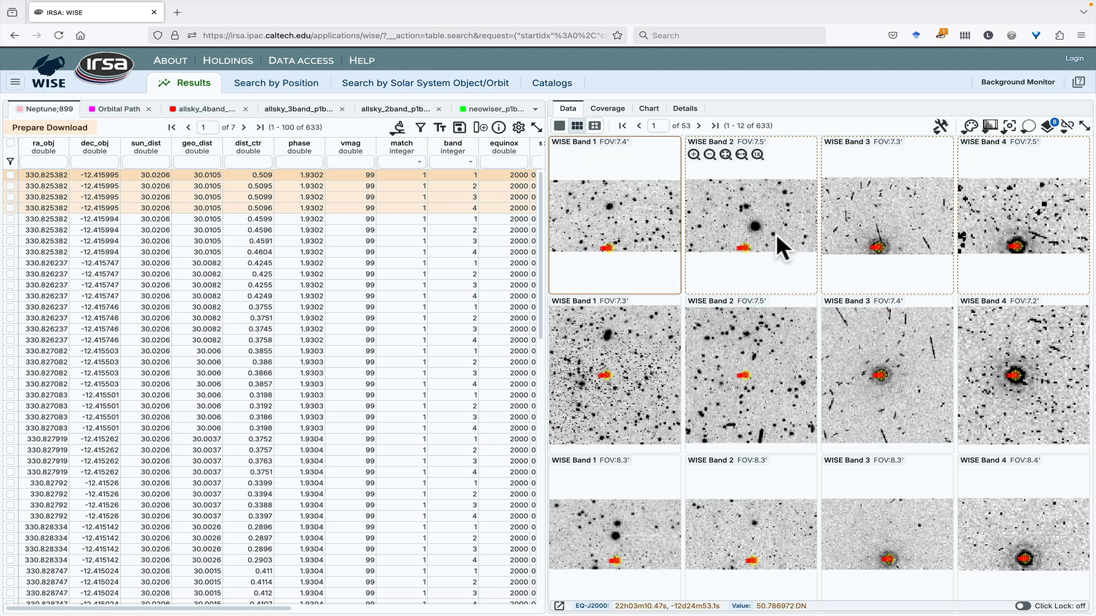
click(192, 111)
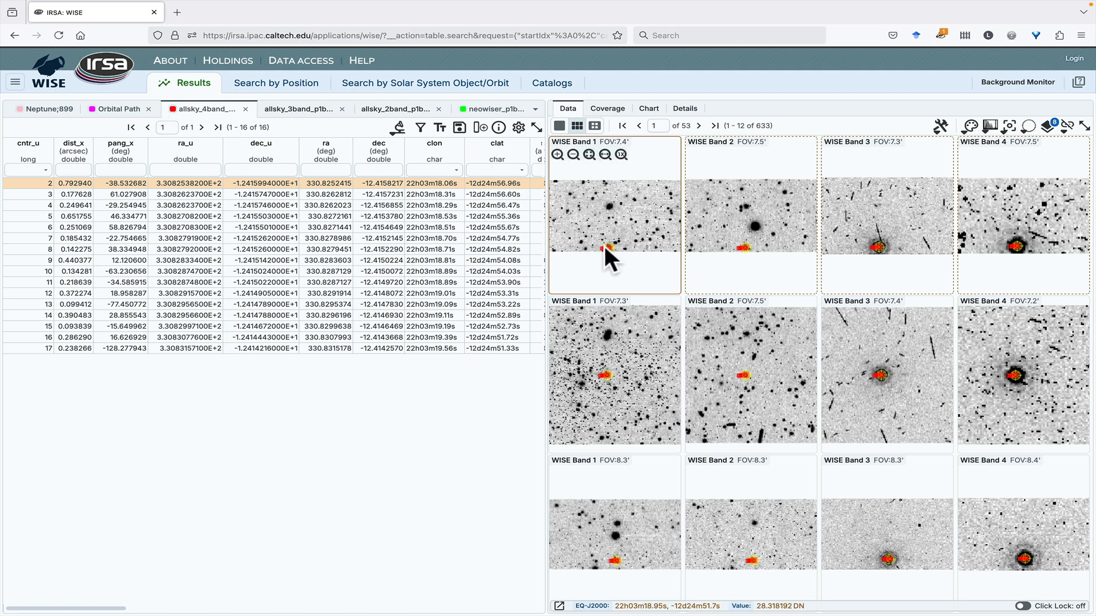
click(291, 109)
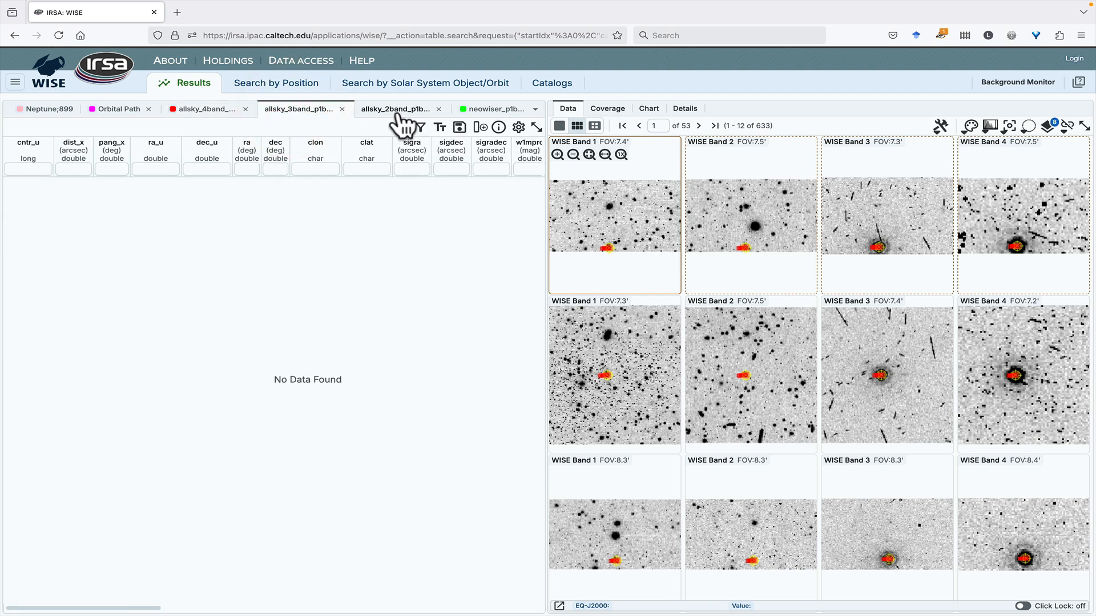
click(483, 112)
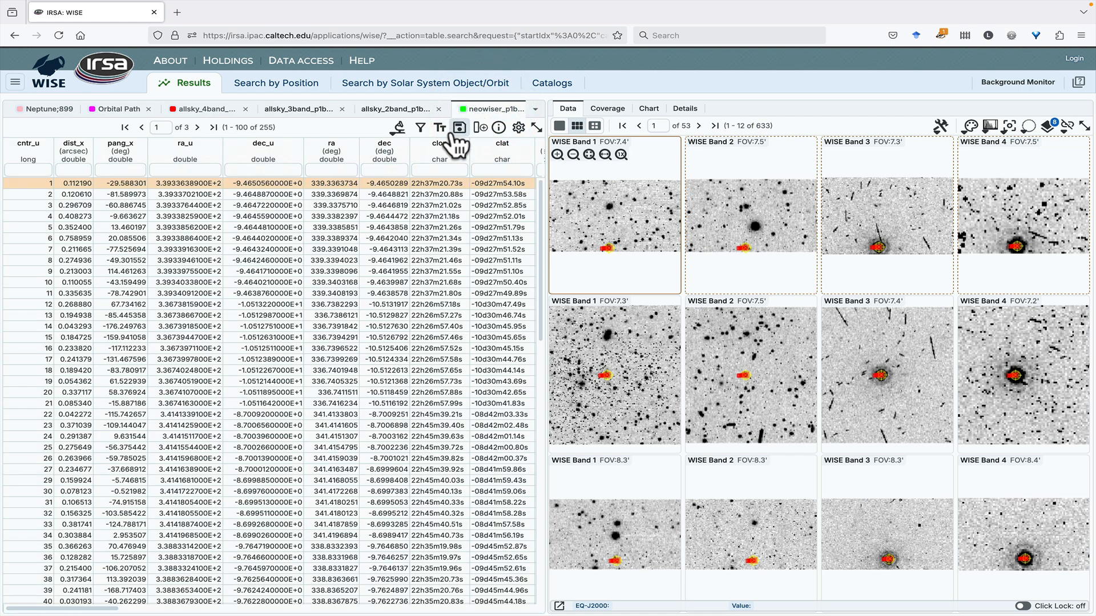
Step: Select the band 1 row at RA 349.748535 in the Neptune;899 table and inspect its images with the overlaid catalog sources
click(49, 110)
scroll(173, 324, down, 12)
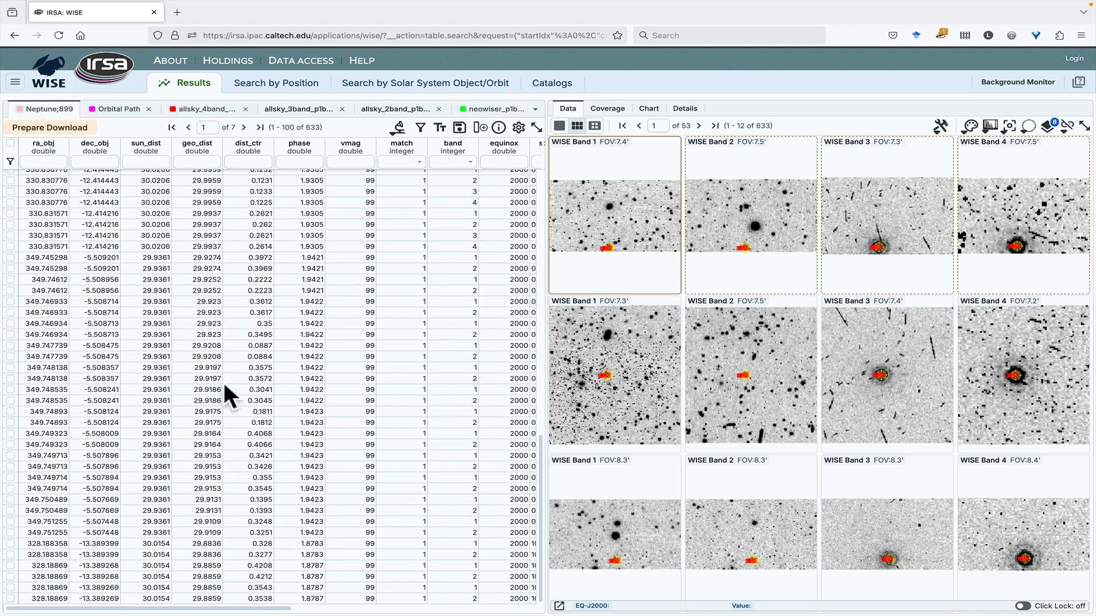
click(225, 385)
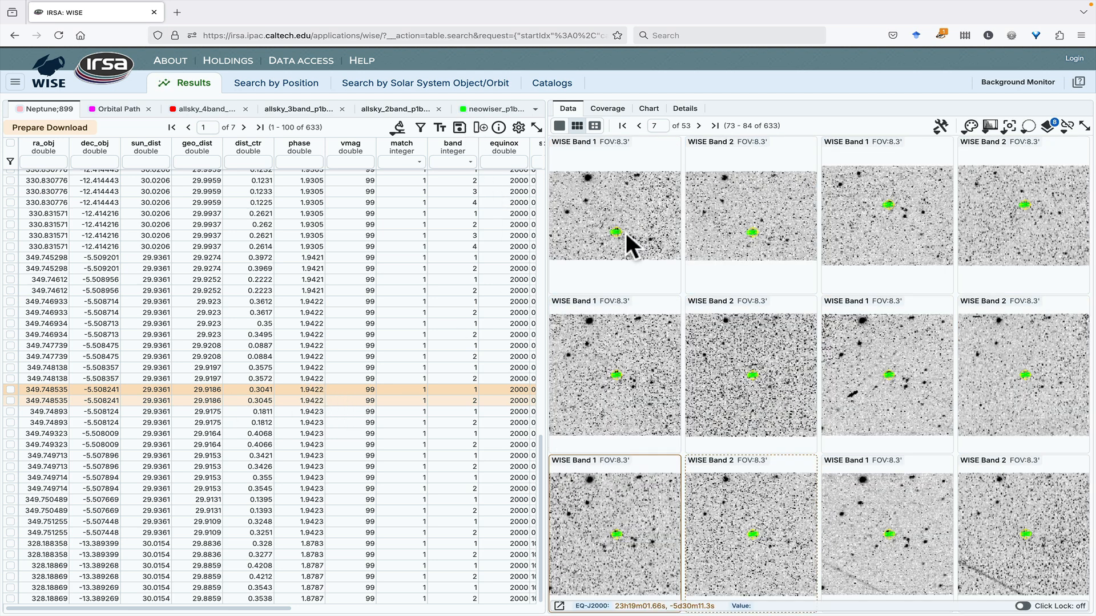
mouse_move(625, 232)
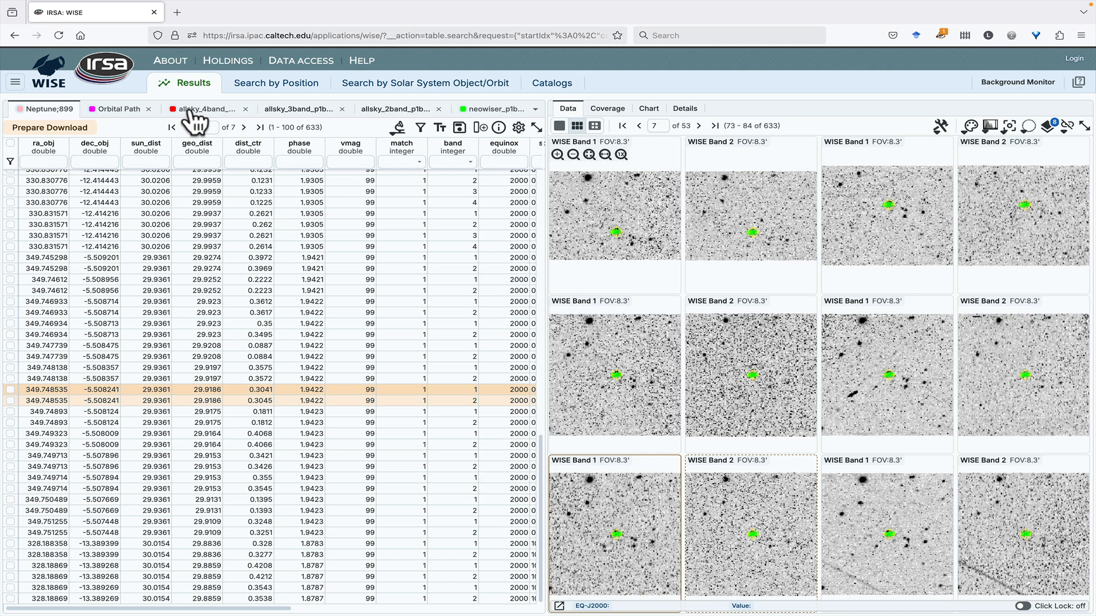
Step: Modify the neowiser table's chart to plot mjd on the X axis and w1mpro on the Y axis
click(477, 110)
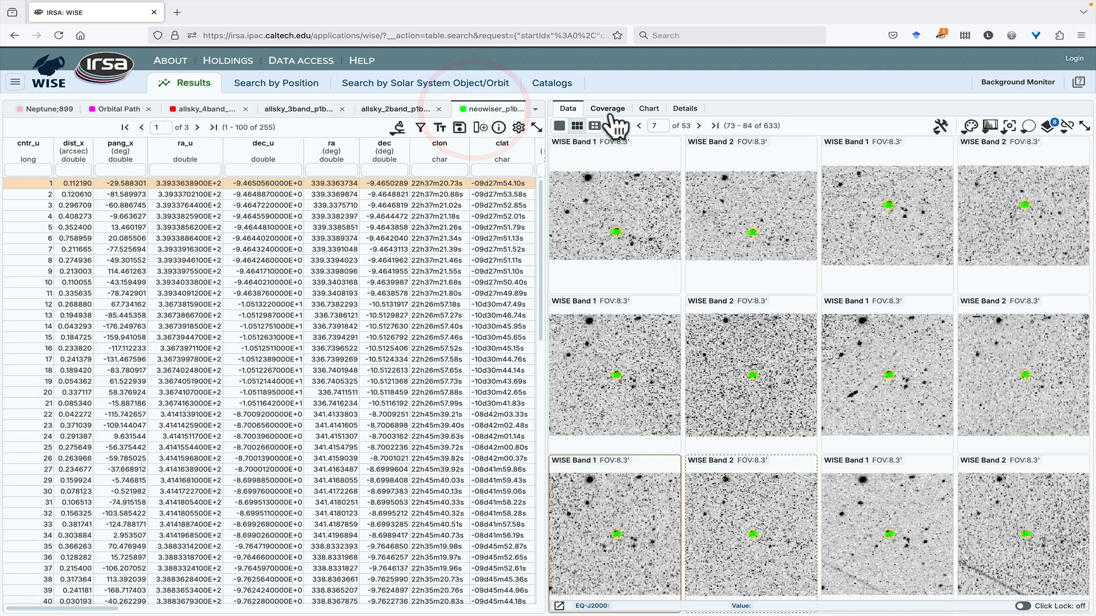
click(647, 109)
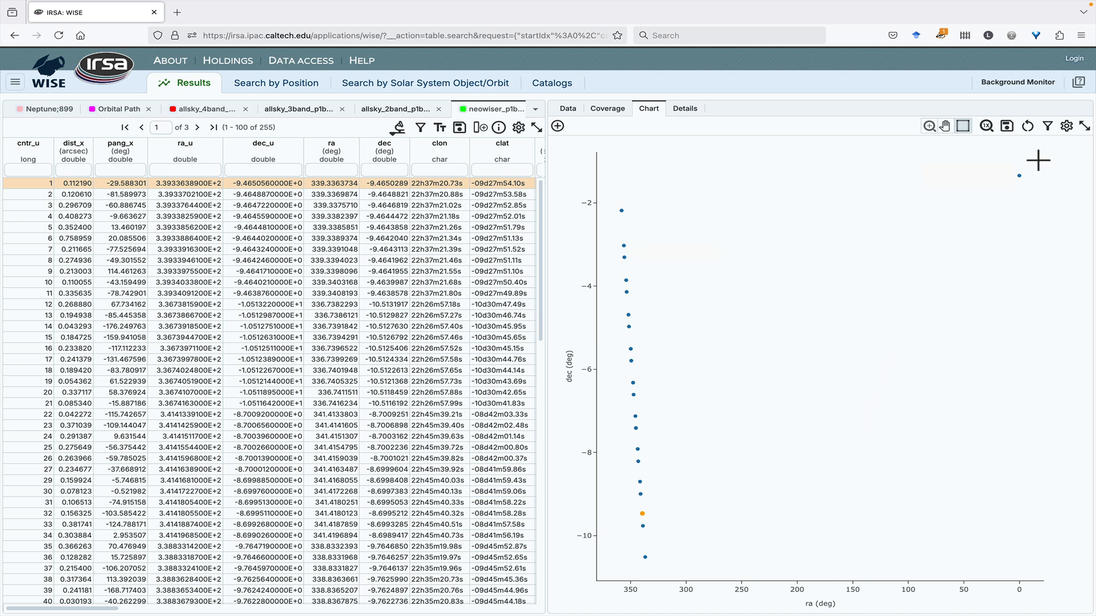
click(1066, 126)
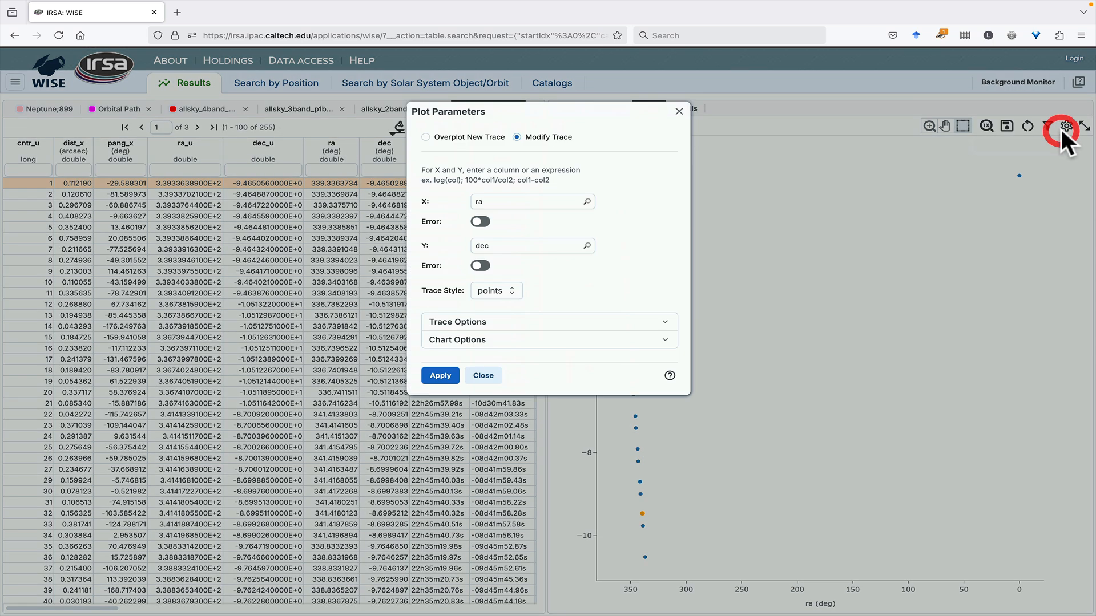
click(507, 203)
text(mjd)
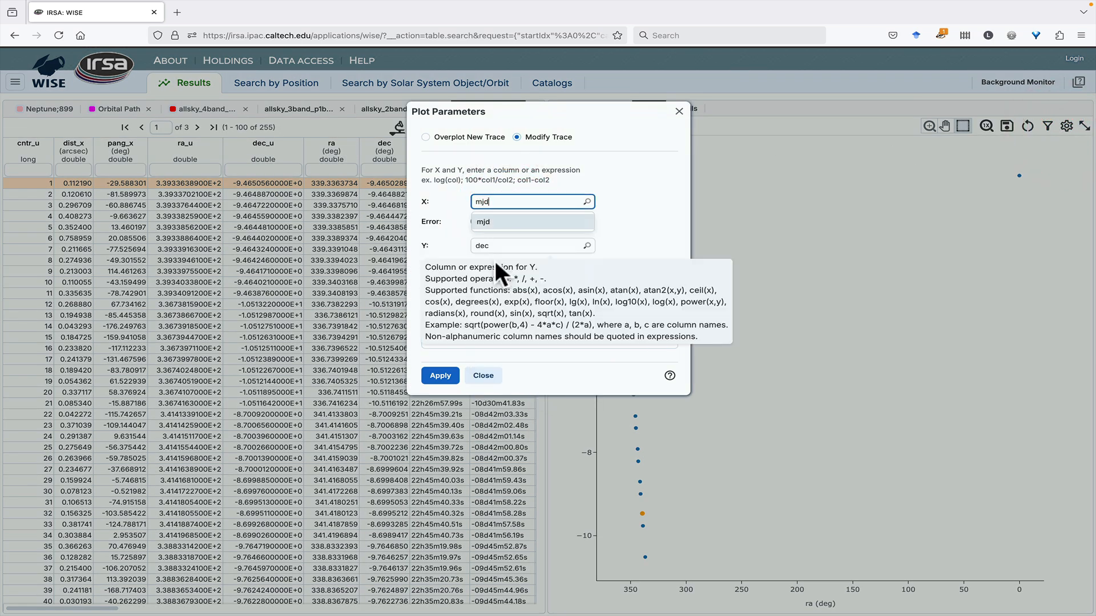
click(491, 245)
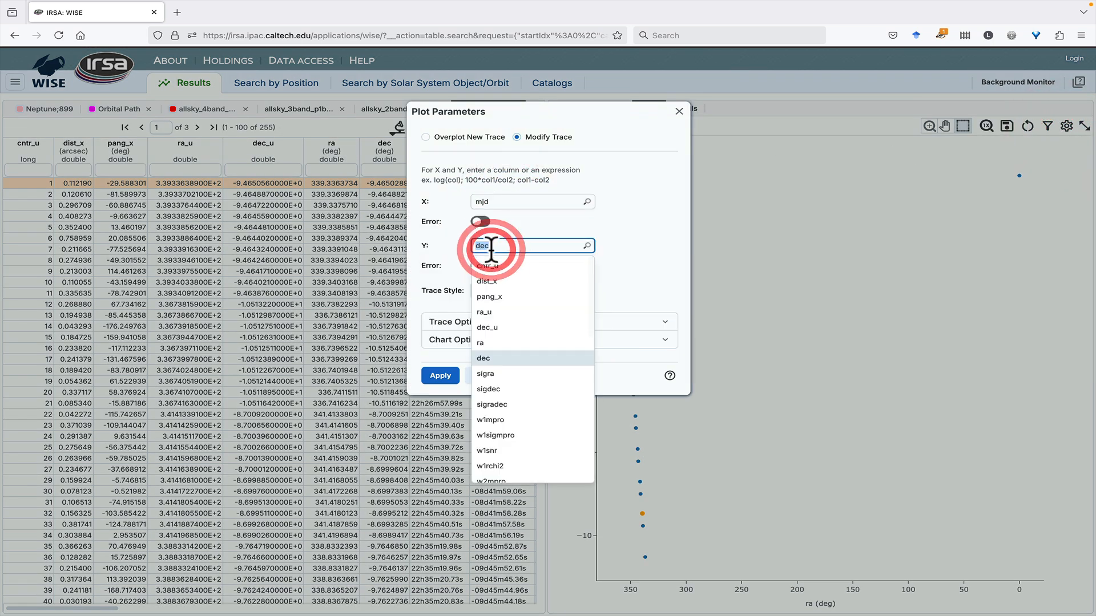
text(w1mpro)
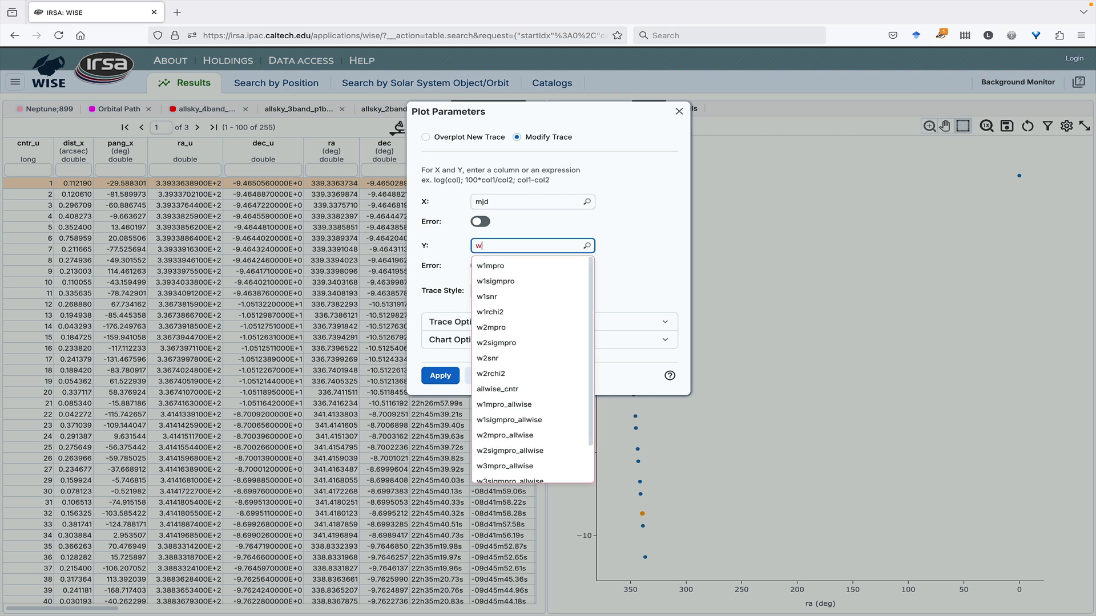
Step: Reverse the Y axis in the chart options and apply the plot parameters
click(463, 341)
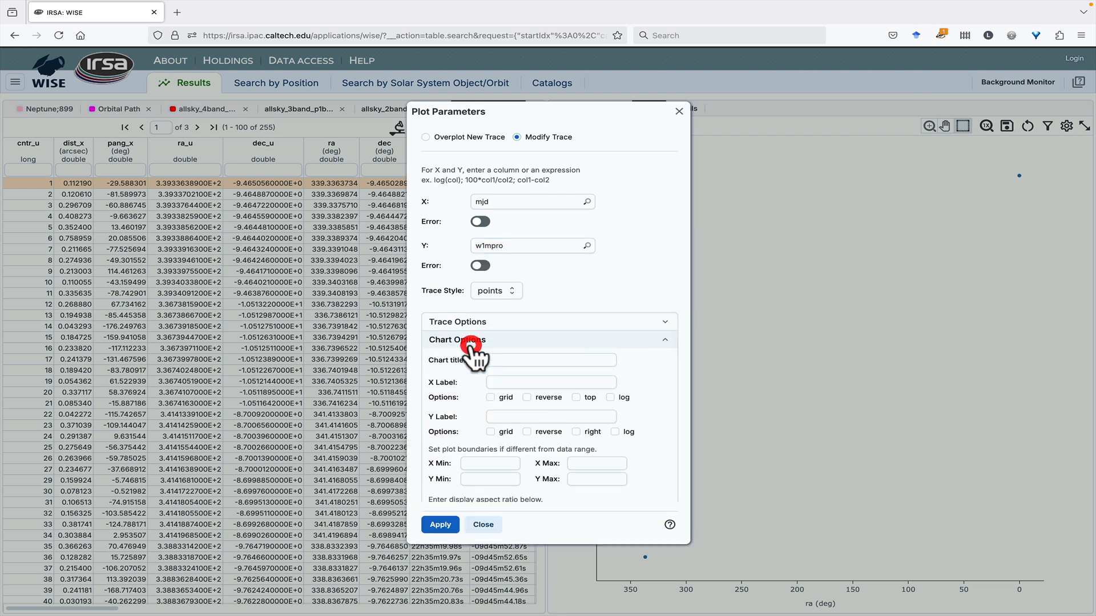
click(526, 433)
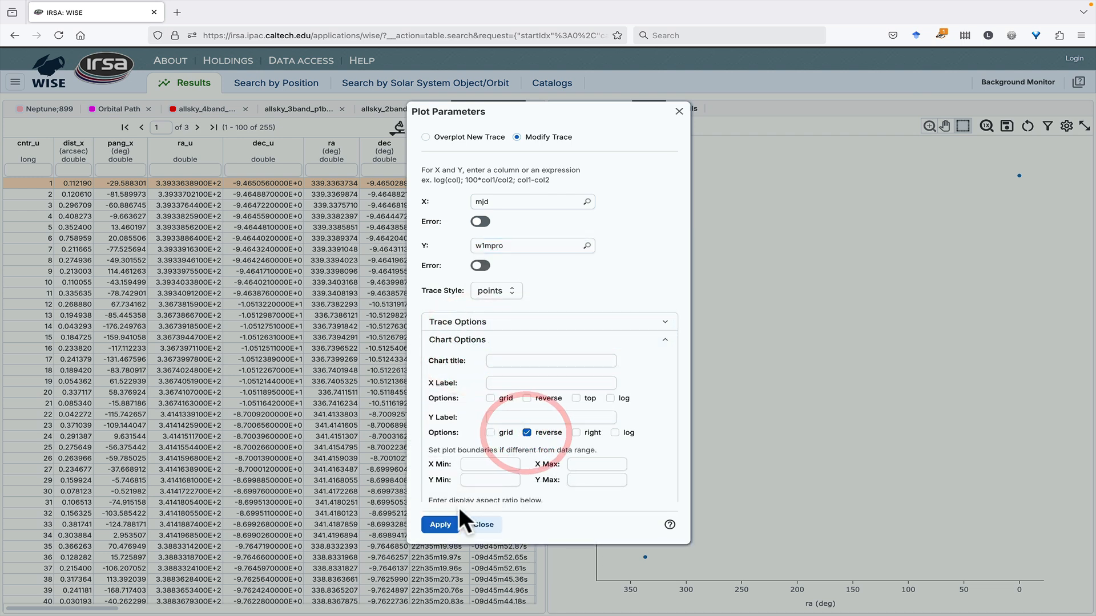
click(448, 525)
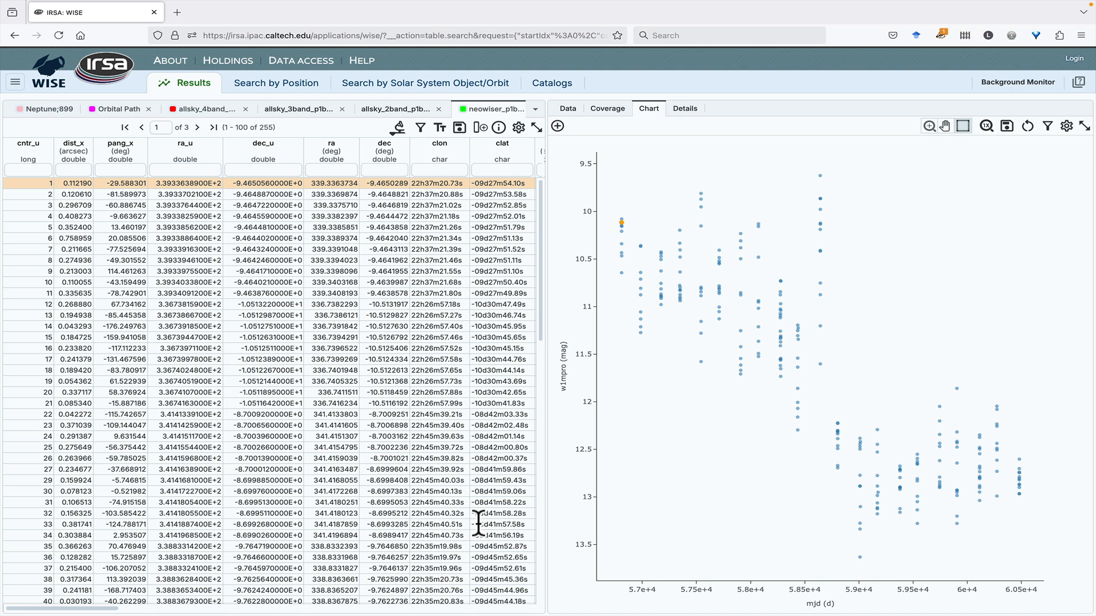
Step: Examine the green catalog markers up close in the first-row WISE Band 2 image and the neighbouring Band 1 image
click(570, 109)
mouse_move(755, 230)
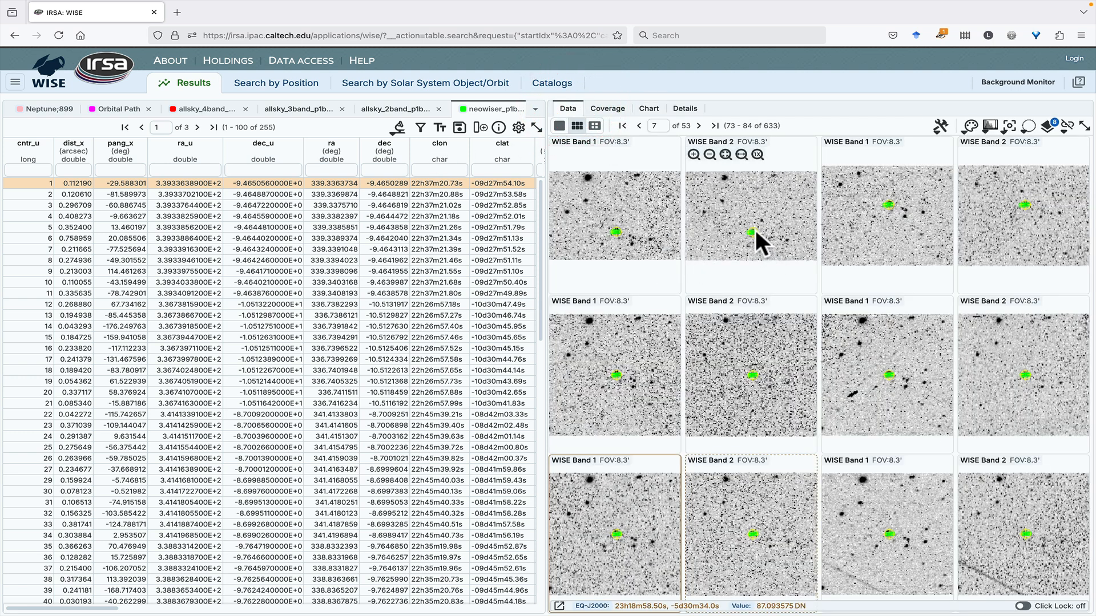
scroll(755, 230, up, 5)
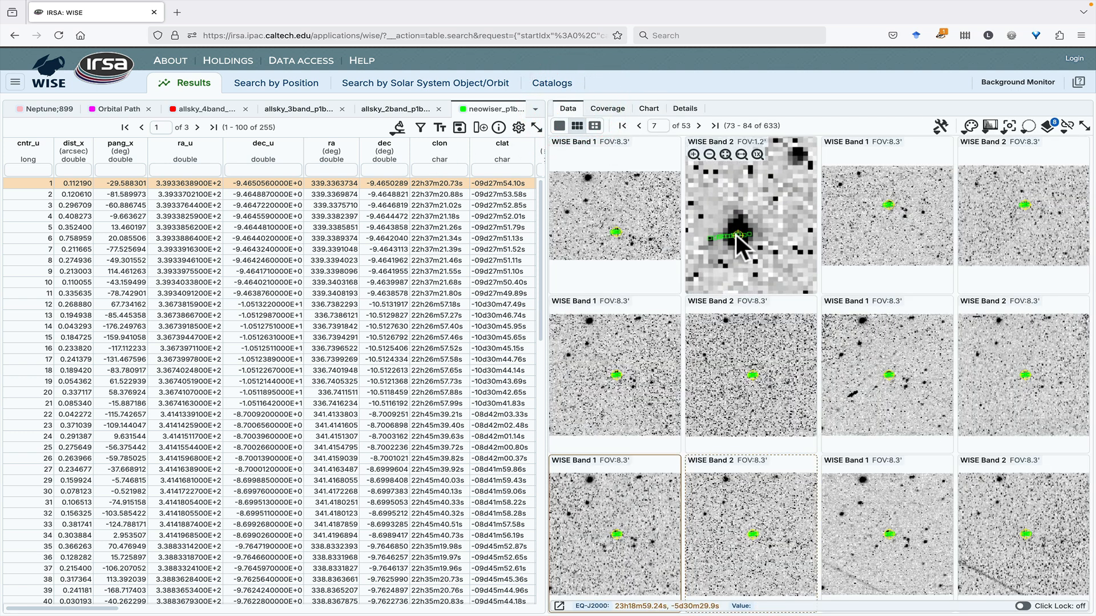
scroll(845, 214, up, 1)
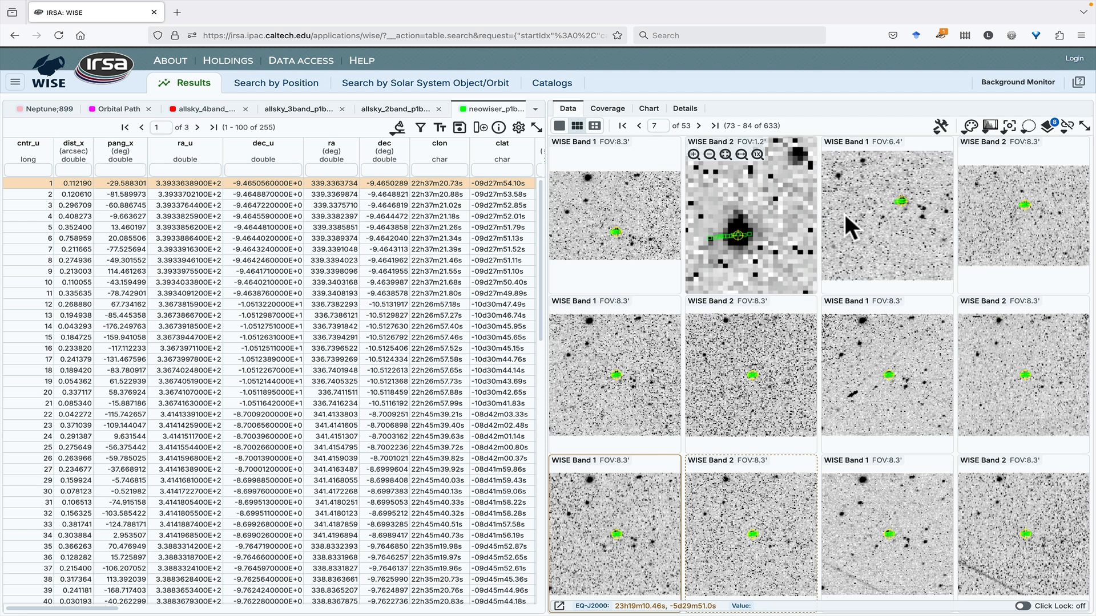
scroll(893, 201, up, 4)
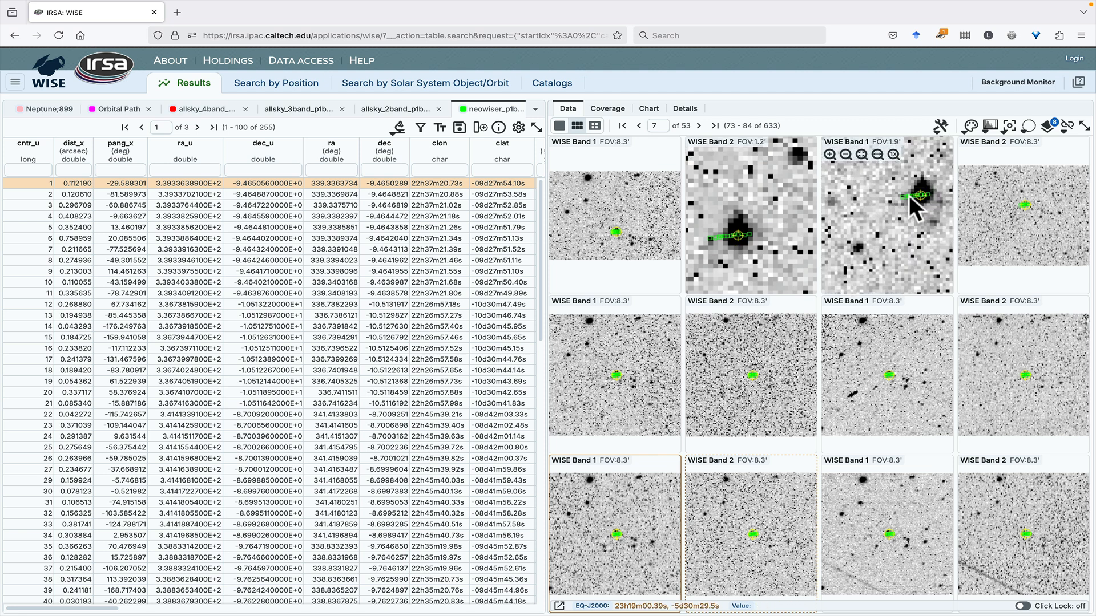
drag(908, 195, 888, 204)
click(888, 205)
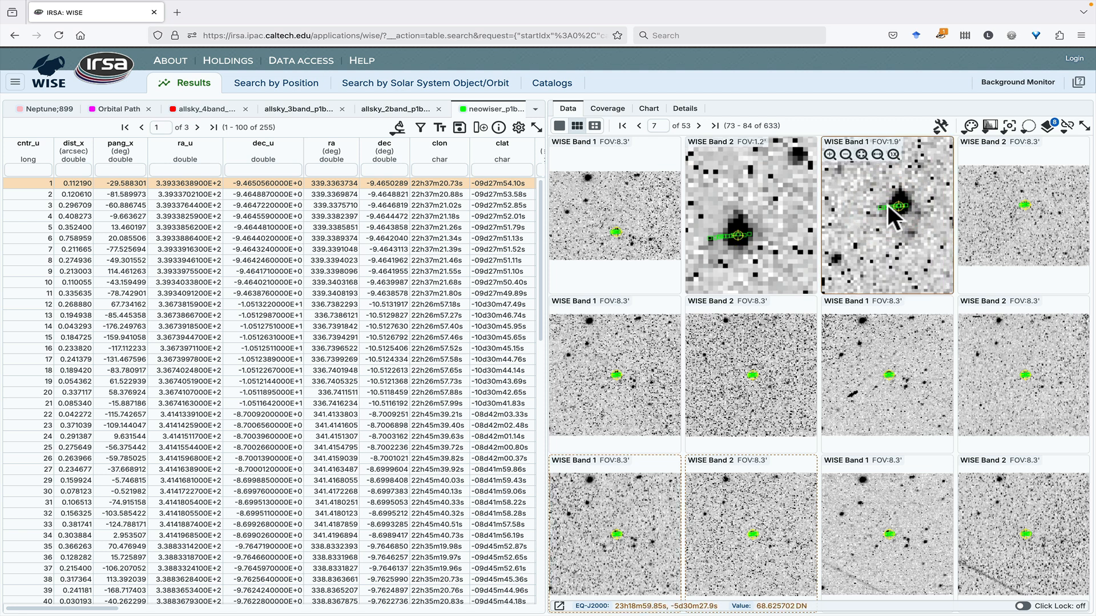
Step: Return to the IRSA front page and open the General Catalog Query Engine
click(106, 67)
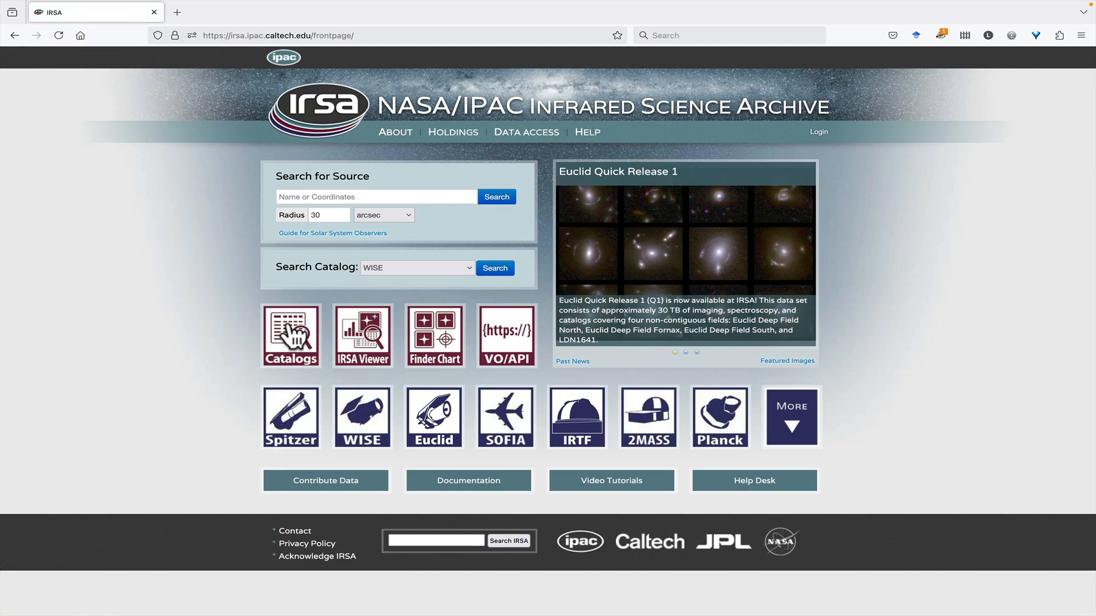
click(292, 334)
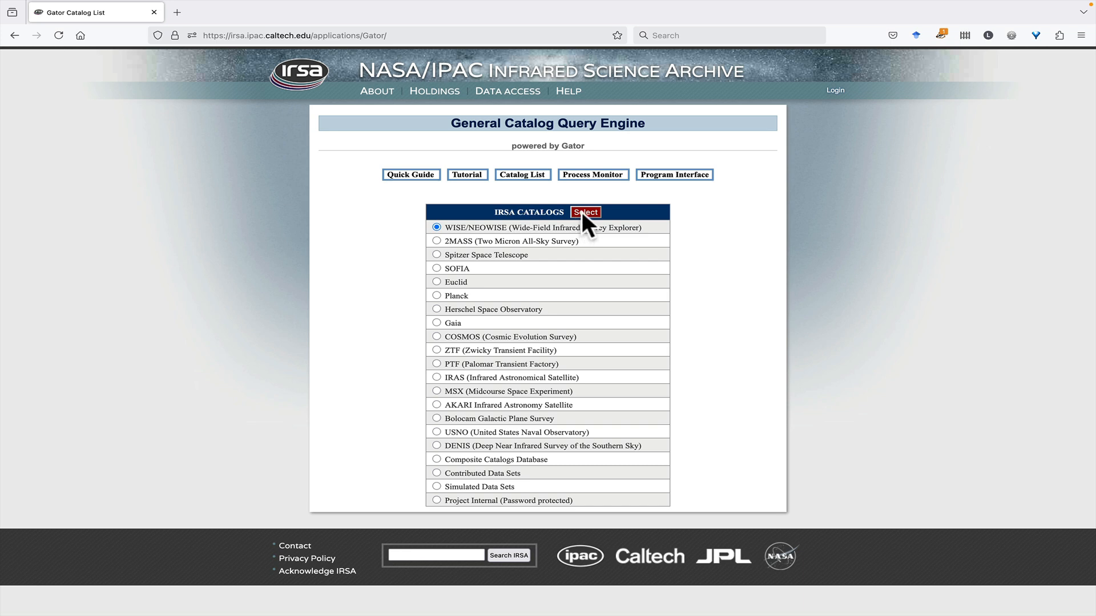
Step: Select the WISE/NEOWISE catalogs and open the NEOWISE-R Known Solar System Object Possible Association List for querying
click(581, 211)
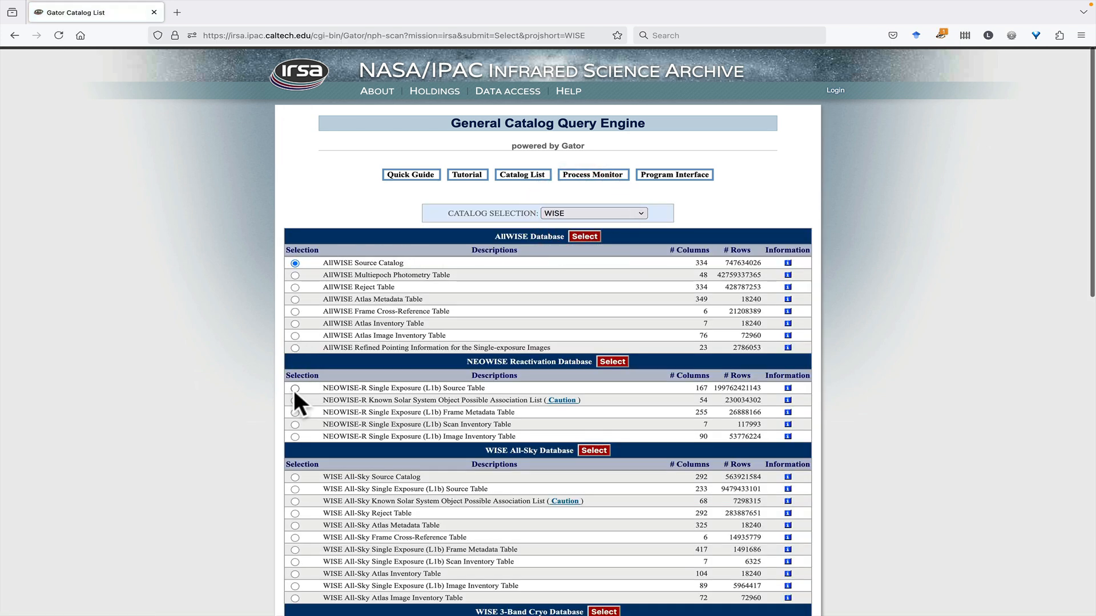
click(294, 400)
click(610, 362)
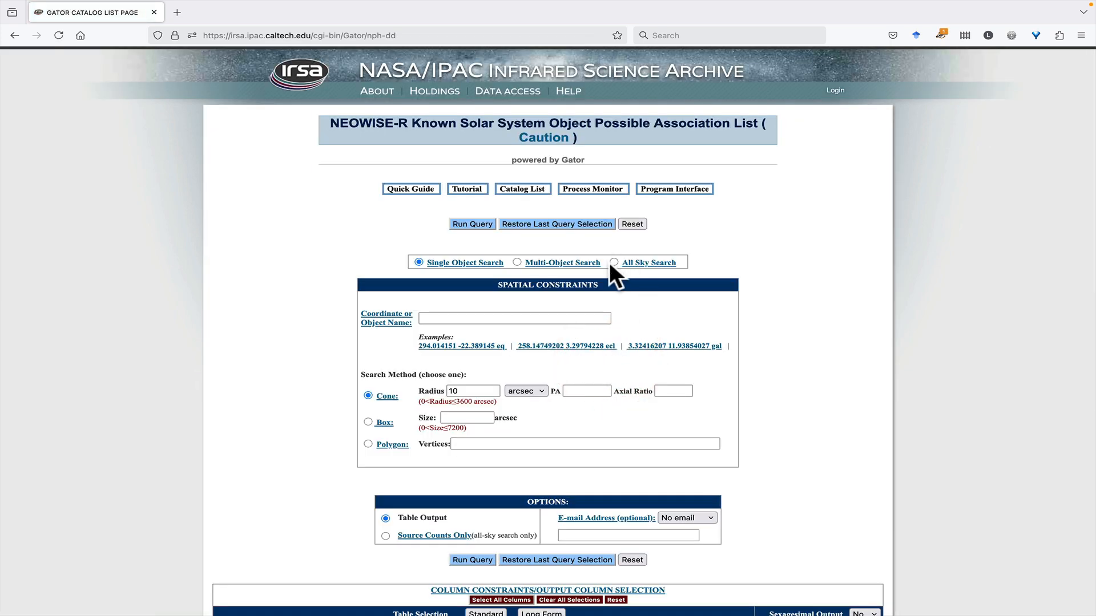
Step: Run an All Sky Search with the additional SQL constraint objid like'%Neptune%'
click(612, 263)
scroll(852, 361, down, 15)
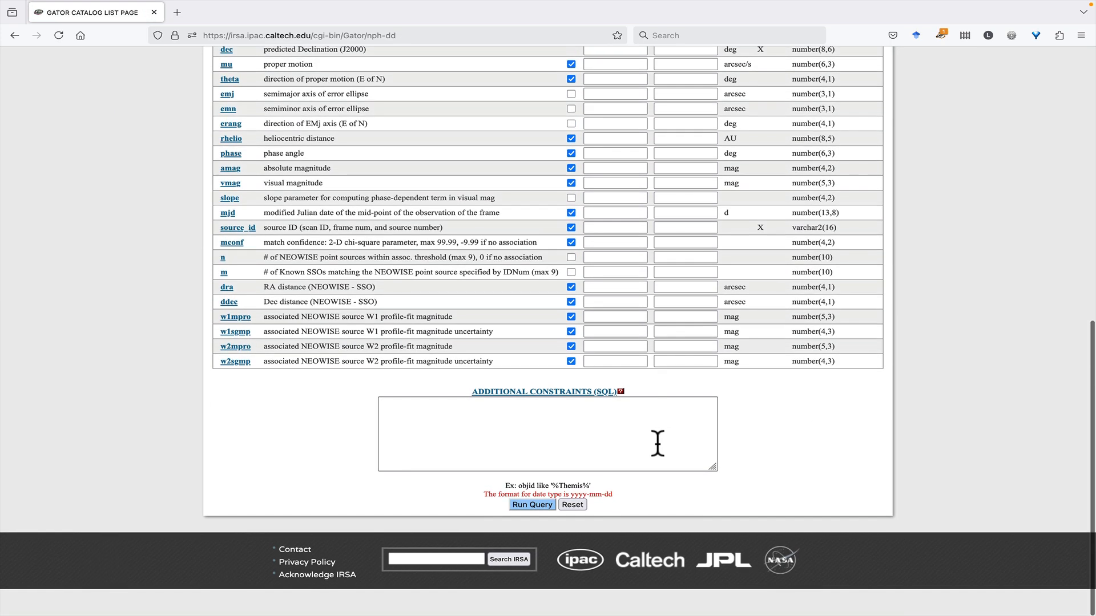
click(630, 436)
text(objid like'%Neptune%)
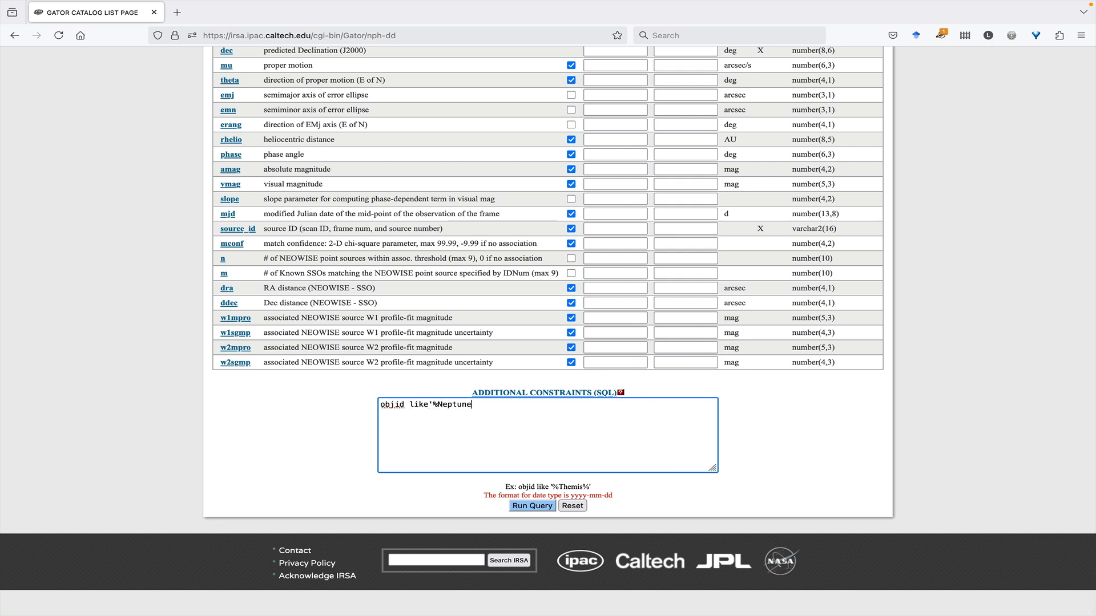
click(536, 506)
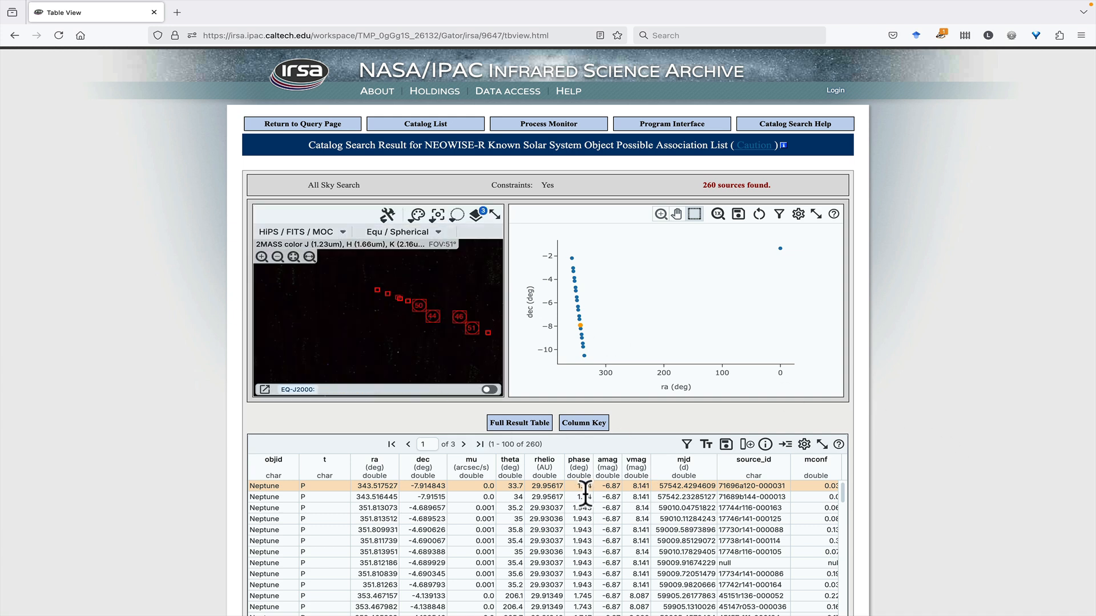
Step: In the result chart's plot parameters, set X to mjd and Y to w1mpro
click(799, 215)
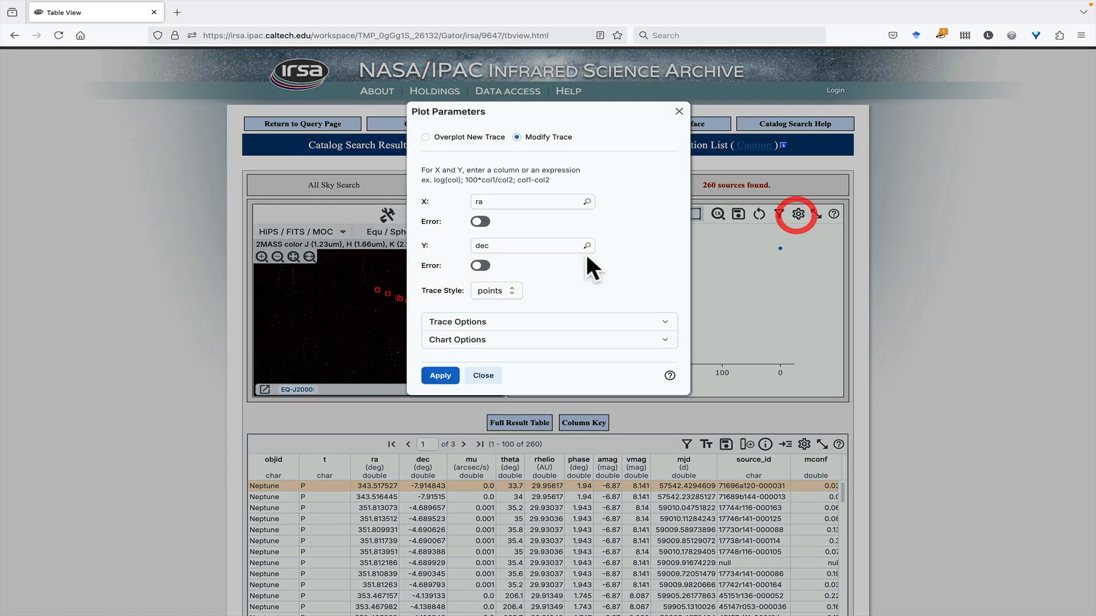
click(489, 203)
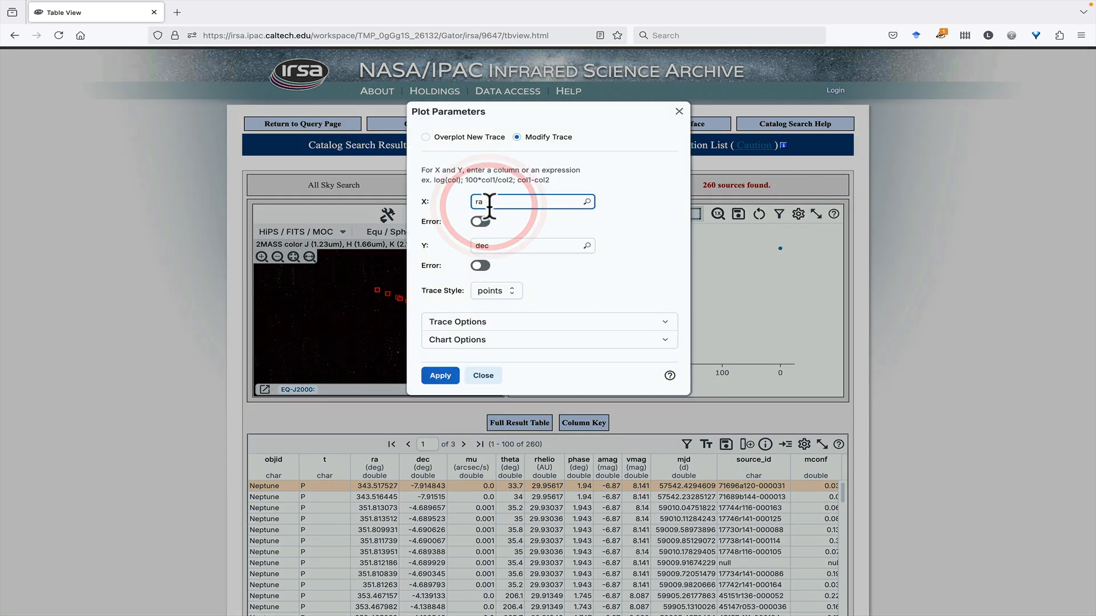
key(BackSpace)
key(BackSpace)
text(mjd)
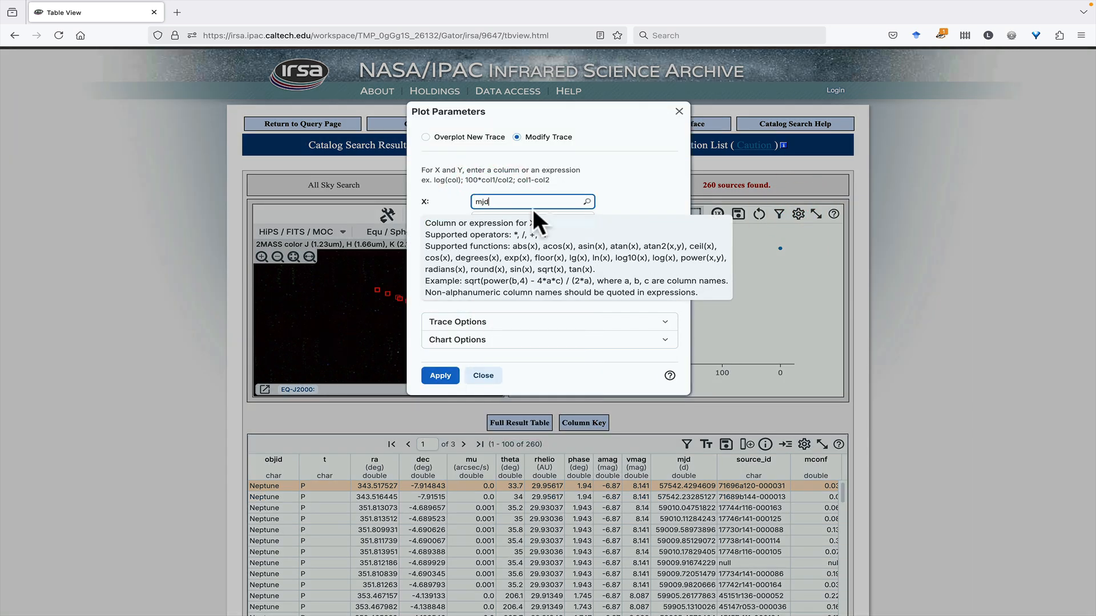
double_click(552, 244)
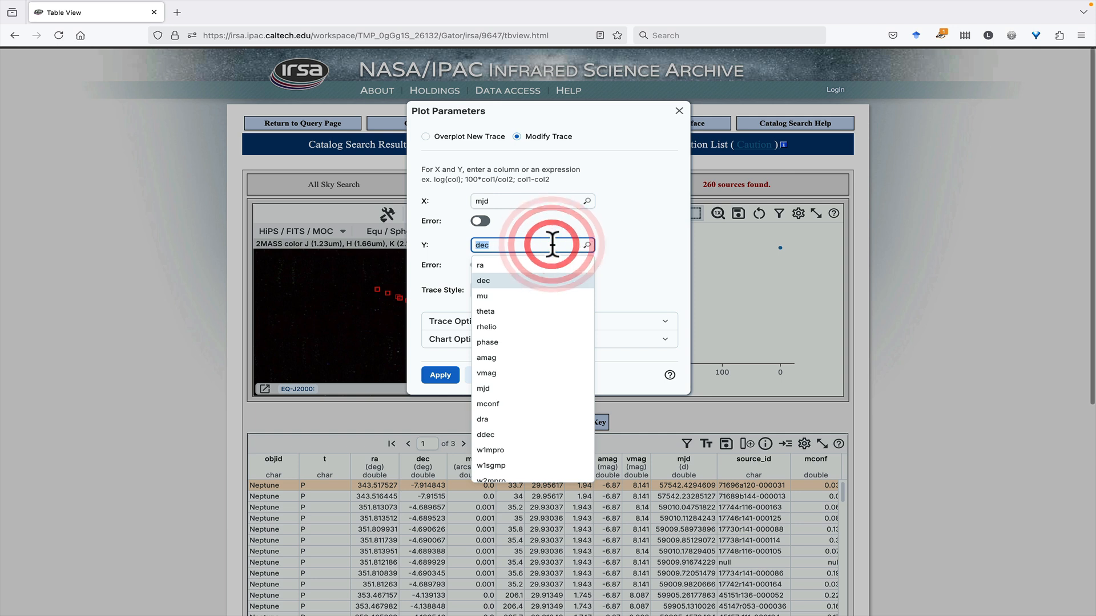
text(w1mpro)
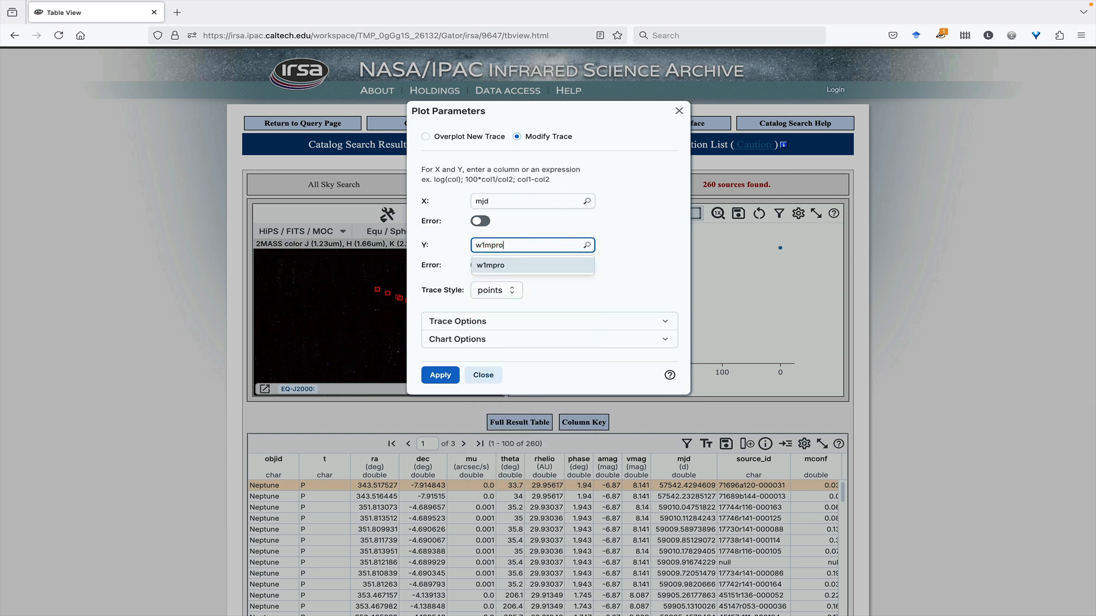
Step: Reverse the Y axis in the chart options, apply the plot parameters and close the dialog
click(493, 341)
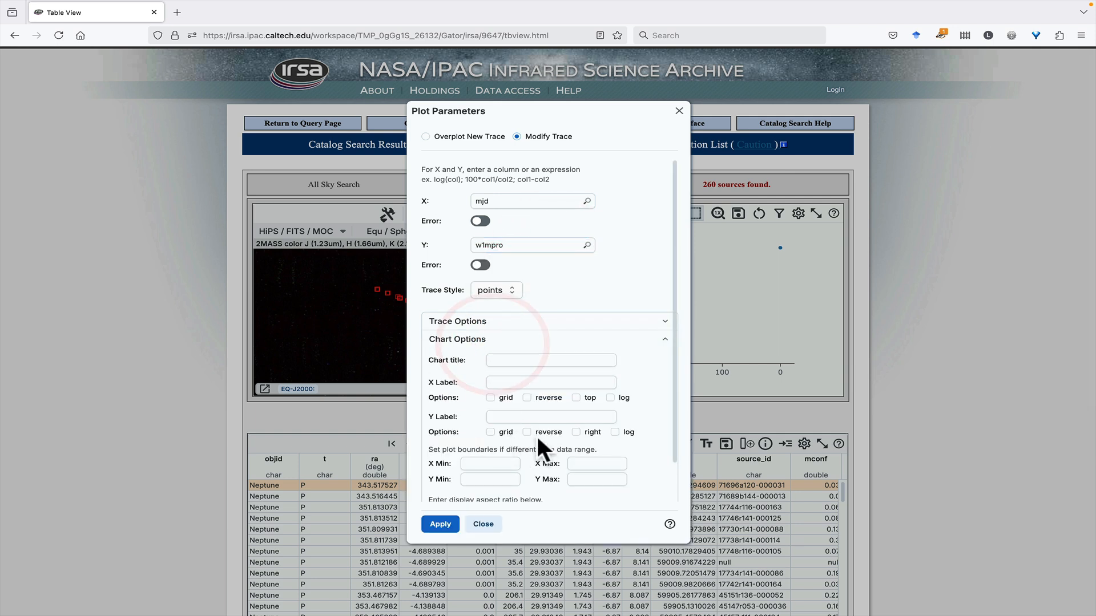
click(526, 432)
click(440, 524)
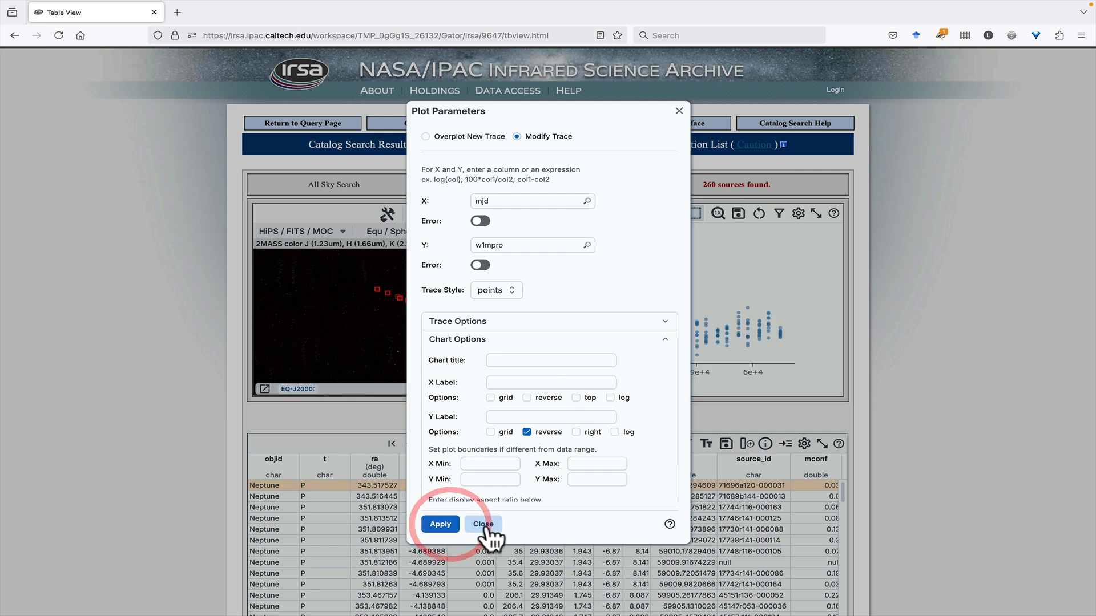
click(483, 524)
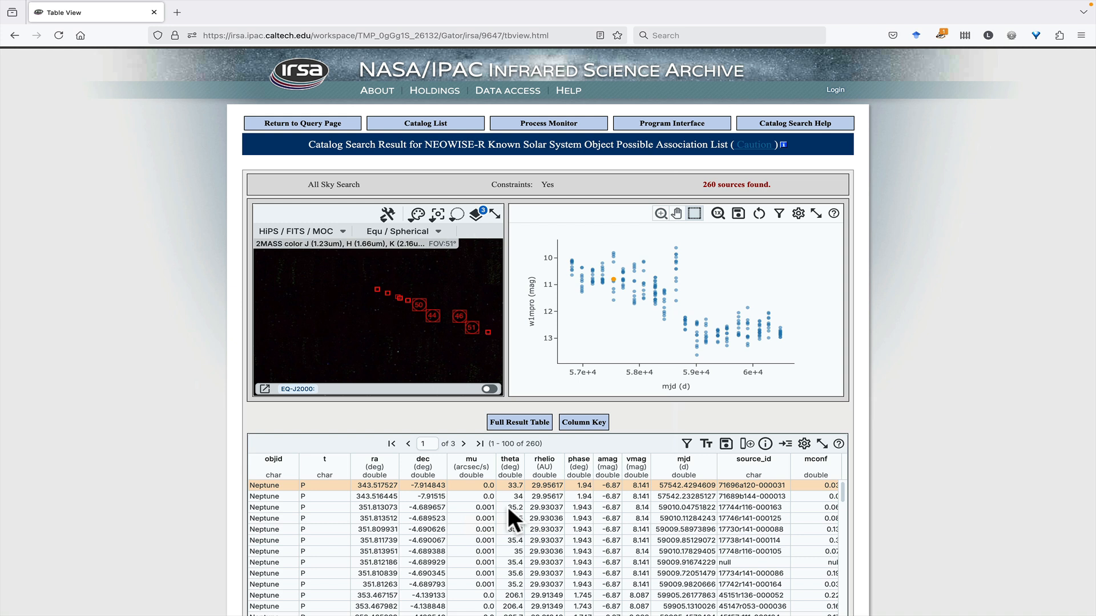
Step: Start saving the result table and show the available file formats
click(725, 444)
click(582, 153)
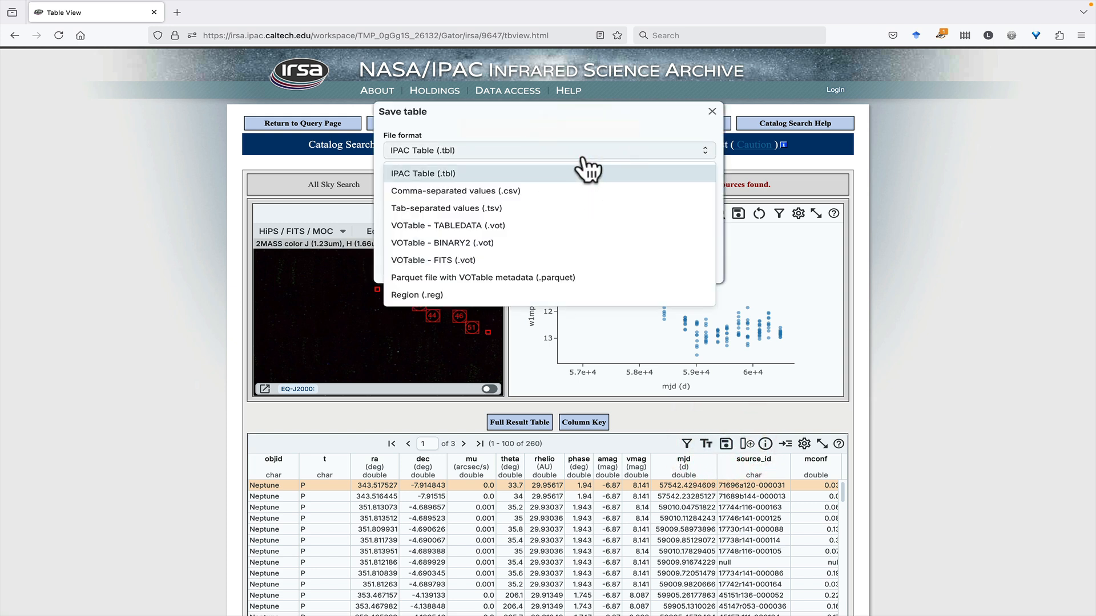